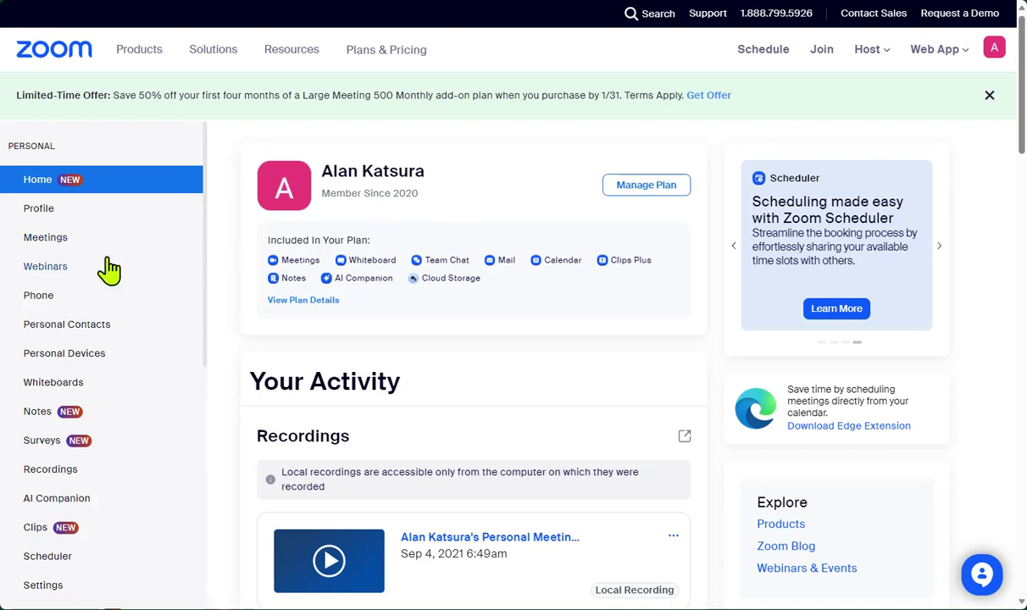
Show the Meetings page listing today's three upcoming meetings, 12:30 PM to 03:30 PM
left_click(63, 245)
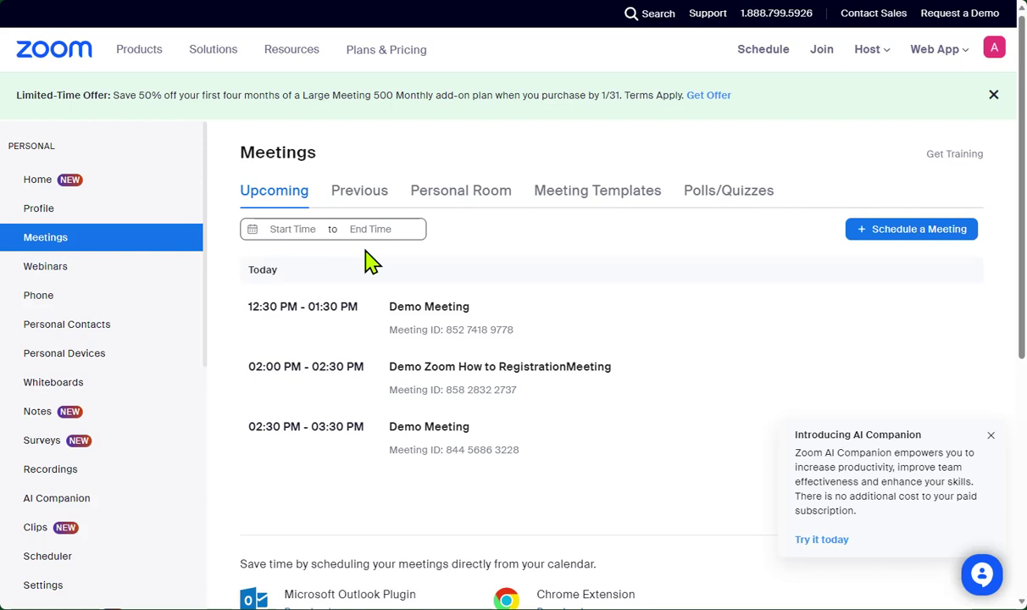
Schedule 'Zoom Registration and Groups.io Calendar' for 01/29/2024 at 2:00 PM, registration required, and save
left_click(917, 239)
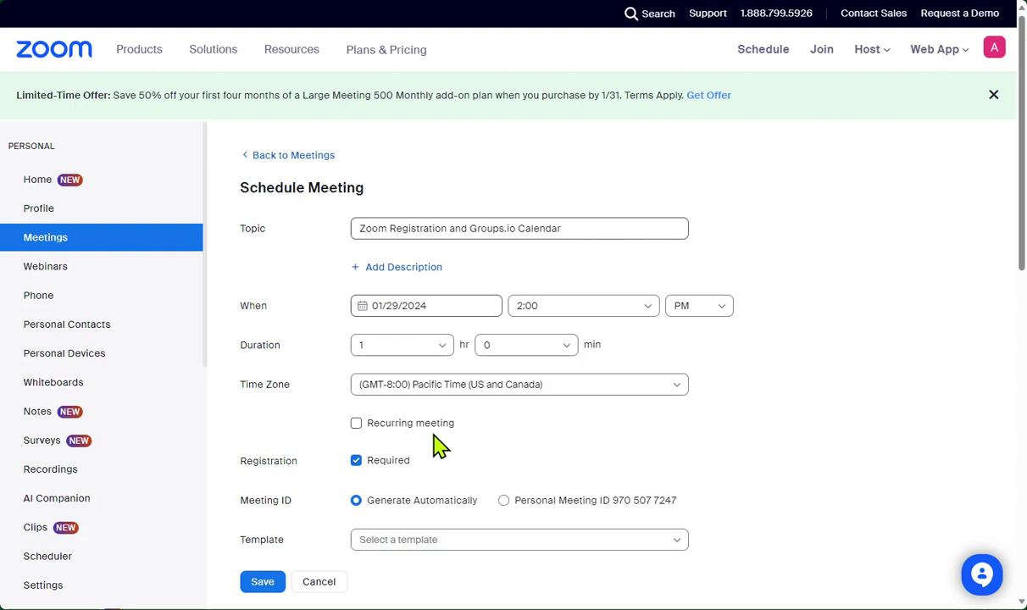
scroll(500, 439, "down", 4)
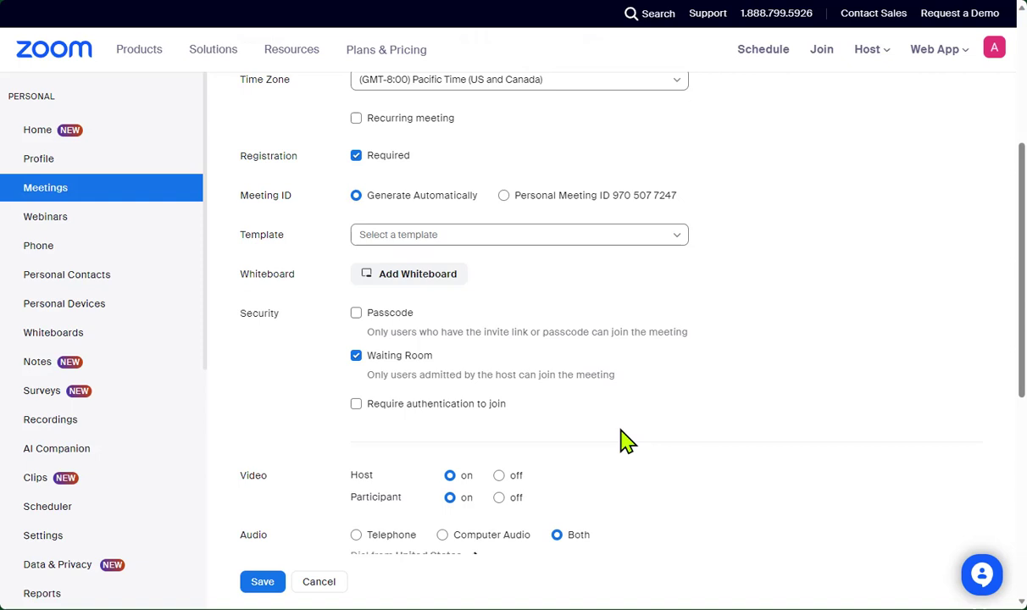
scroll(625, 441, "down", 4)
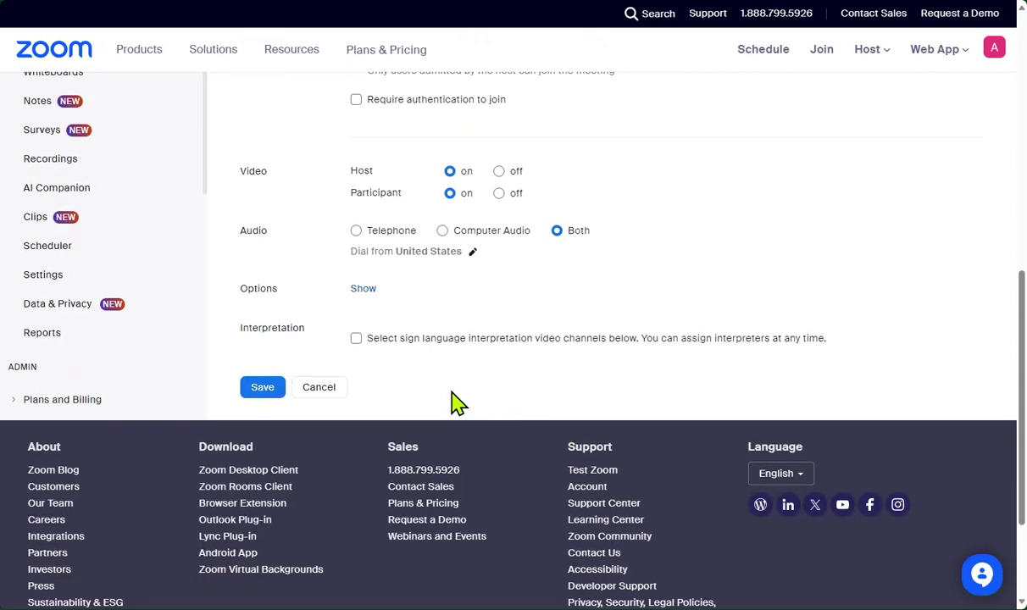
left_click(265, 392)
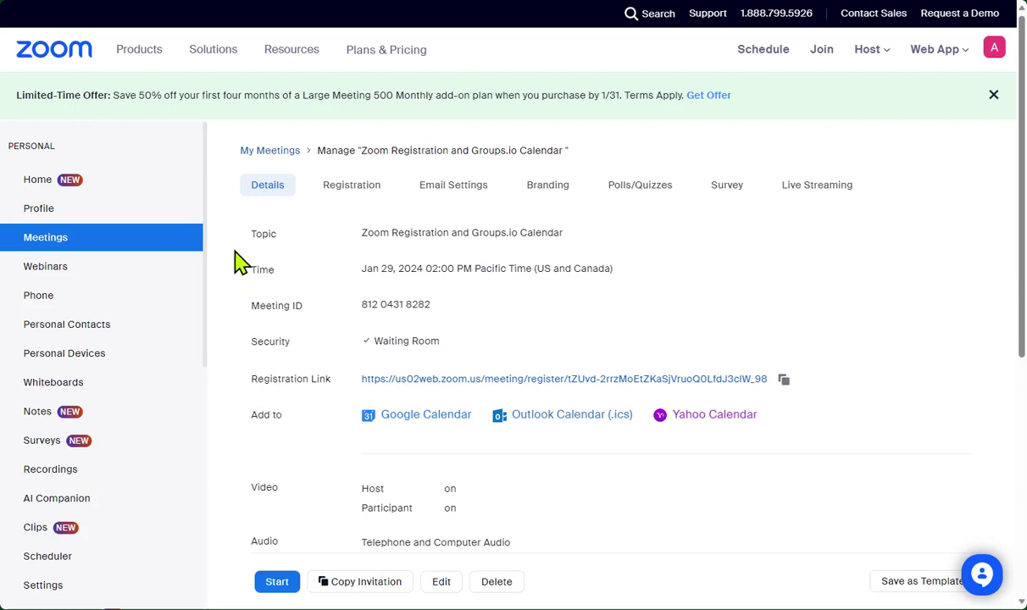
Show the saved meeting's details, including its time, meeting ID and registration link
left_click(272, 196)
Bring up the meeting's Registration Options for editing, currently set to automatic approval
left_click(359, 197)
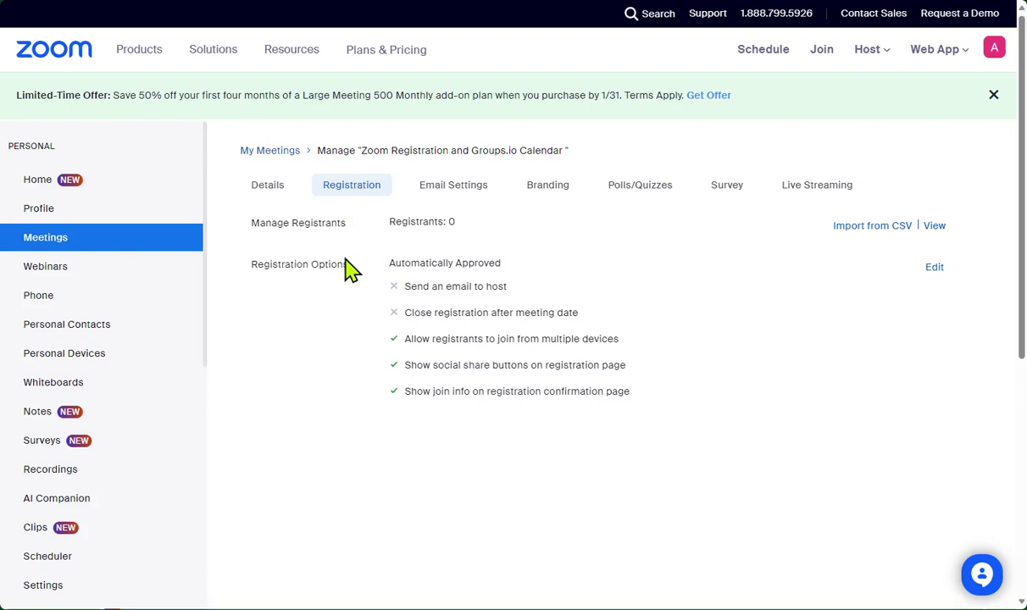
left_click(936, 268)
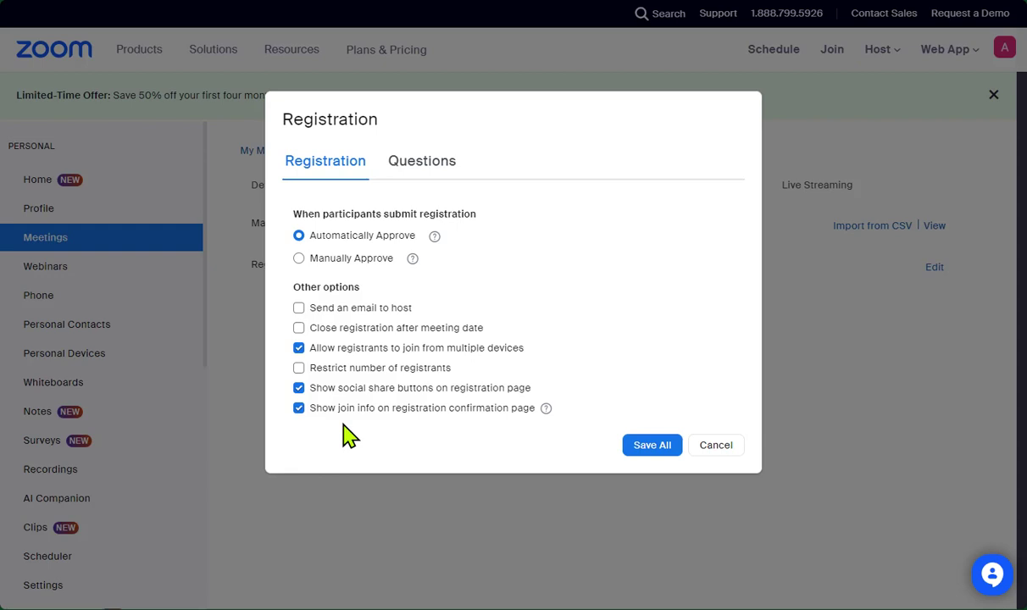
Add a required custom question, Question 1, to the registration questions
left_click(415, 177)
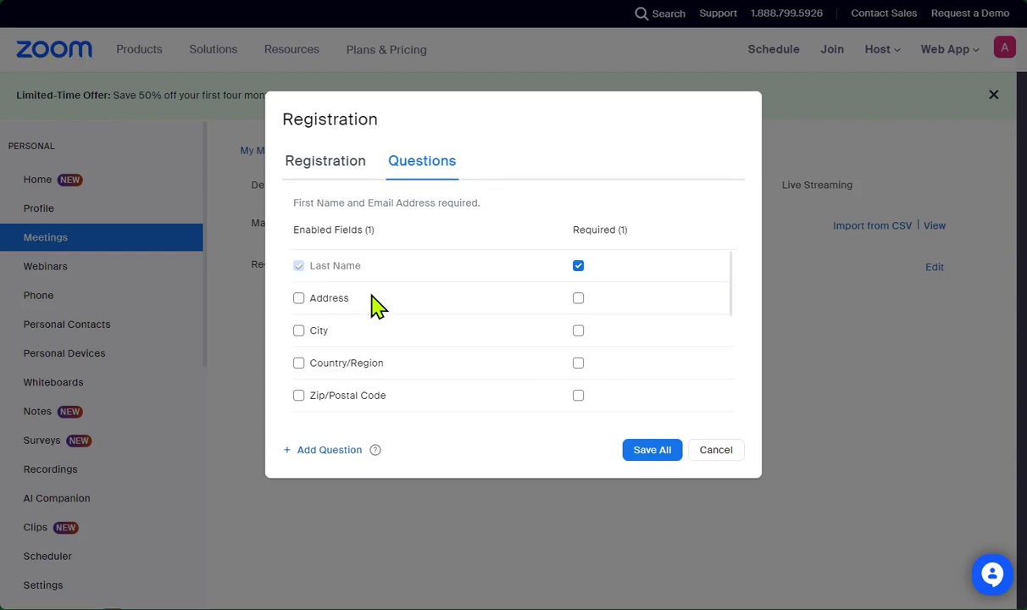
scroll(373, 297, "down", 5)
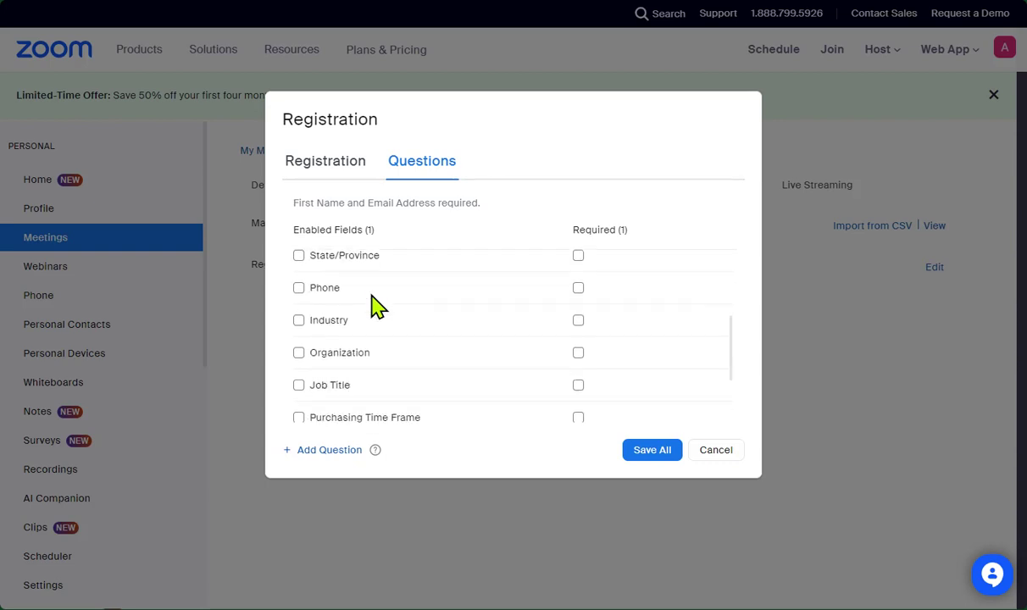
scroll(375, 308, "down", 2)
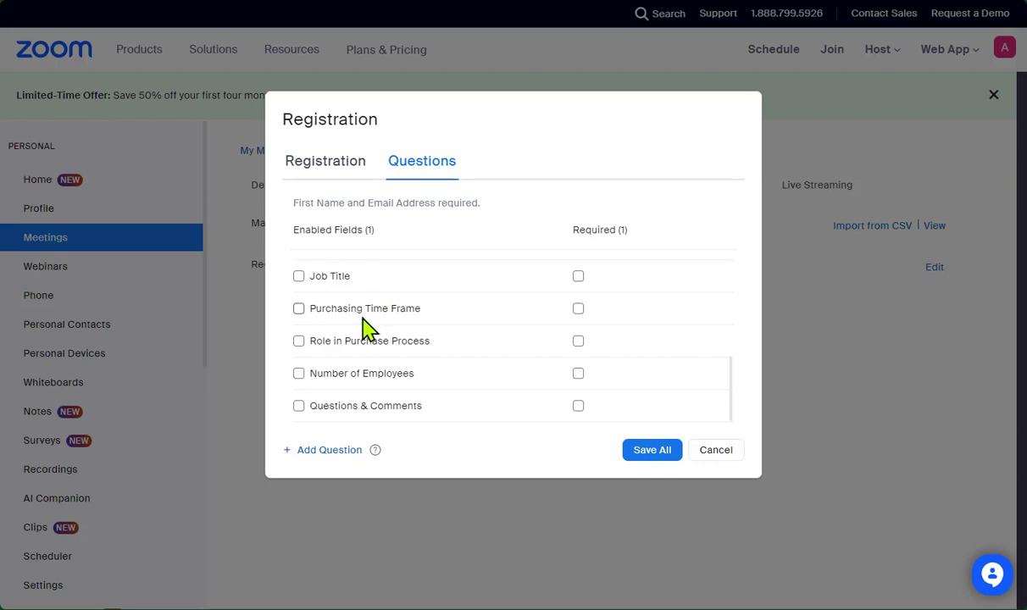
left_click(330, 450)
Make Question 1 a Single Choice question with two untitled options and save it
left_click(498, 310)
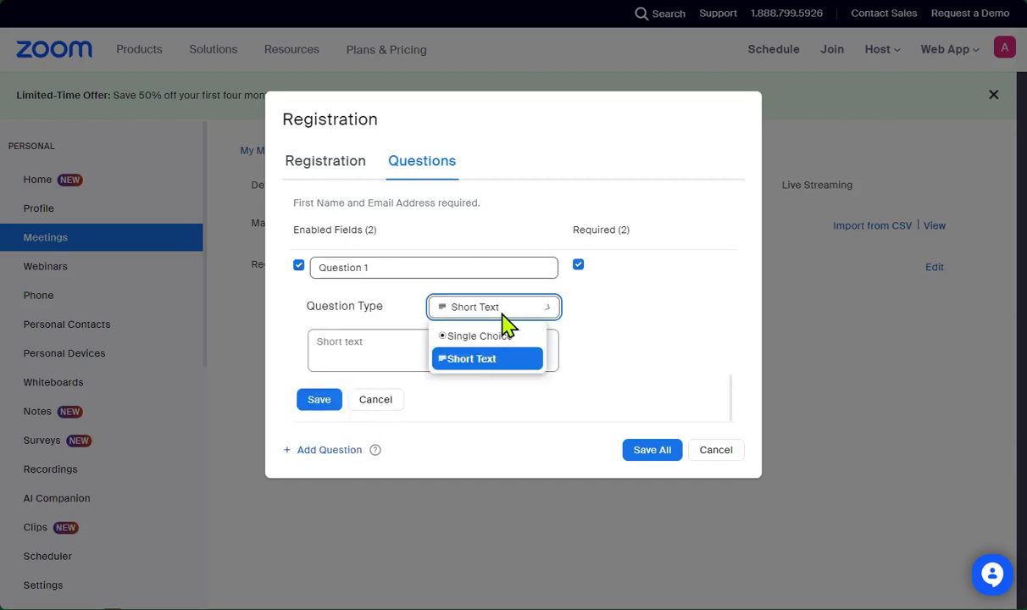
left_click(488, 338)
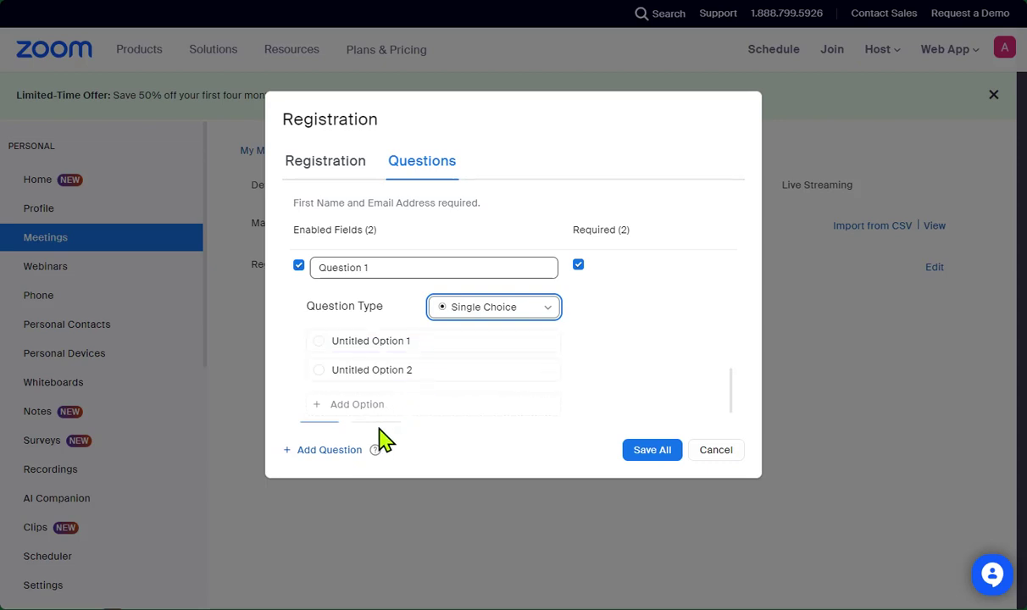
mouse_move(371, 444)
scroll(432, 369, "down", 1)
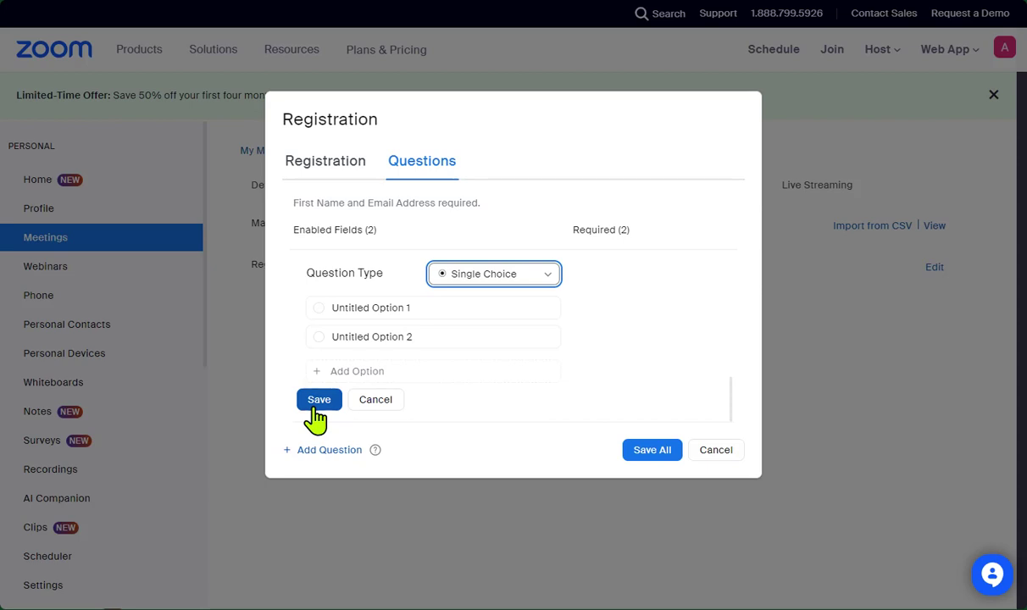
left_click(316, 408)
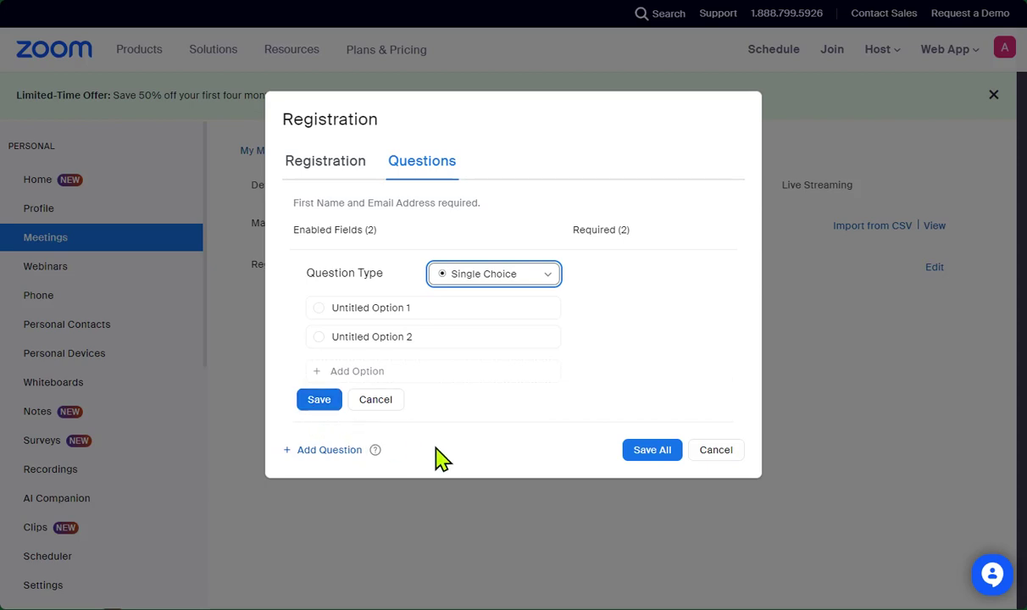
Save all registration settings and switch to the Groups.io HLAALeaders topics list
left_click(650, 450)
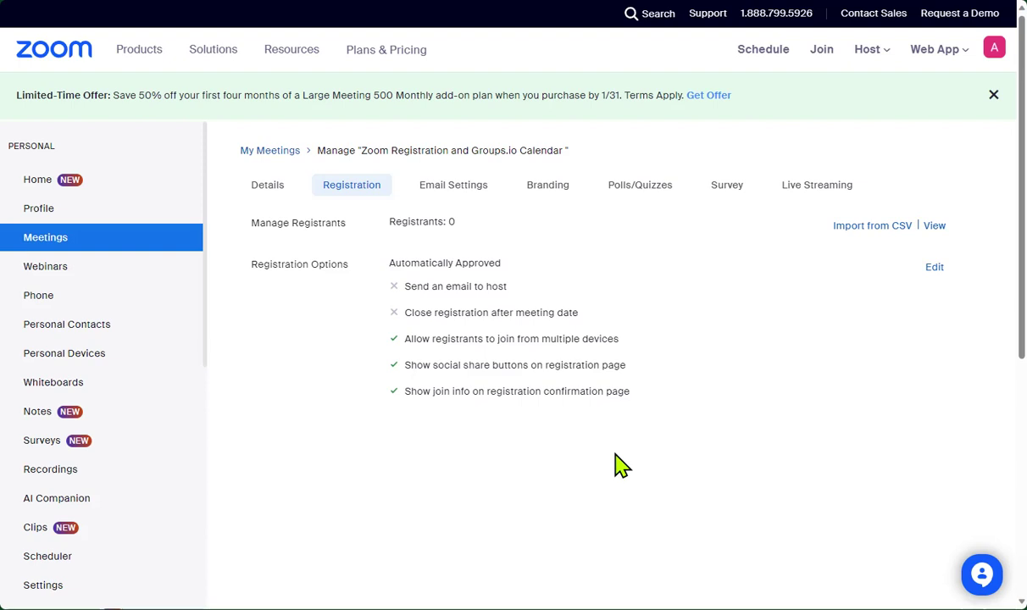
left_click(388, 2)
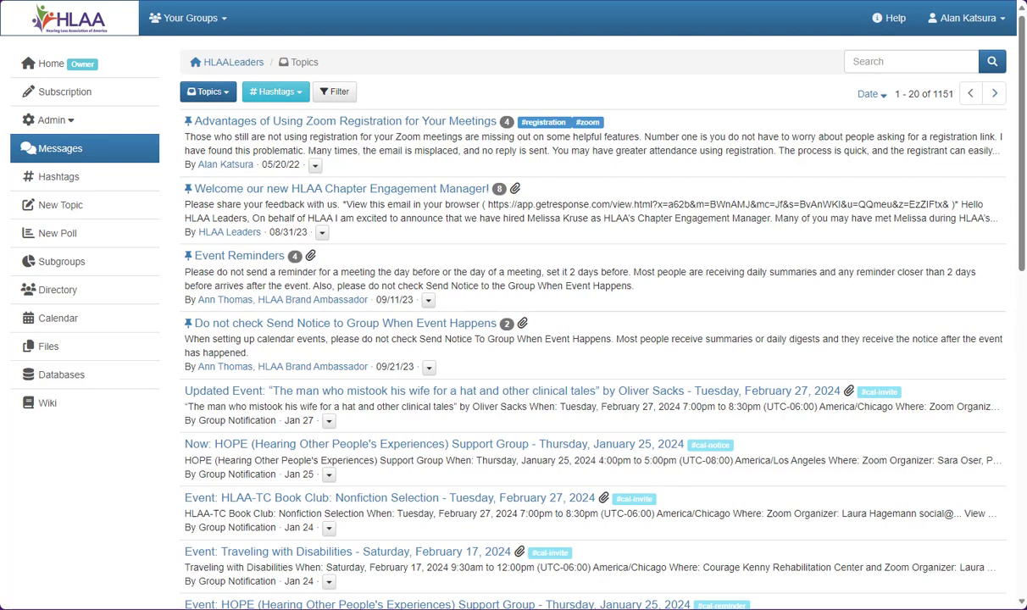
Show the HLAALeaders group calendar in January 2024 month view
left_click(61, 333)
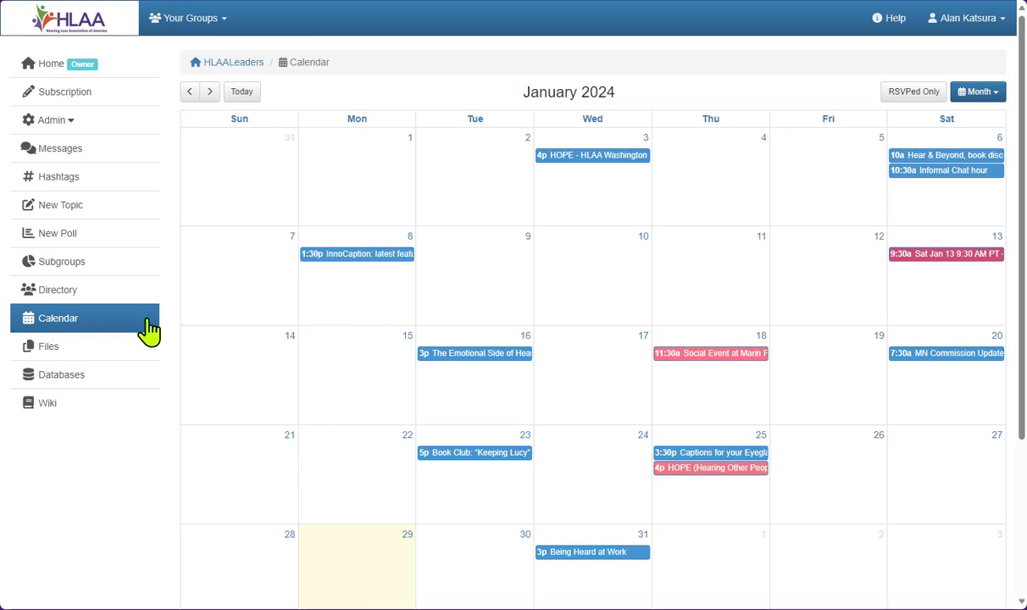
Start a new all-day event on 01/14/2024 in the group calendar
left_click(233, 395)
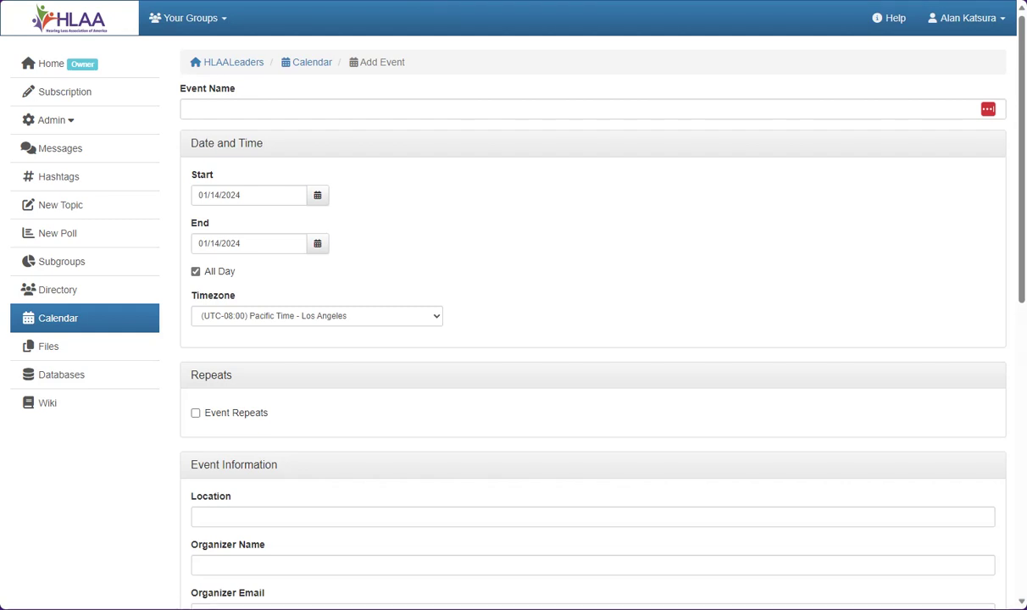
Name the event 'Zoom Registration and Groups.io Calendar' and move down to its Description editor
type("Zoom Registration and Groups.io Calendar")
scroll(429, 231, "down", 5)
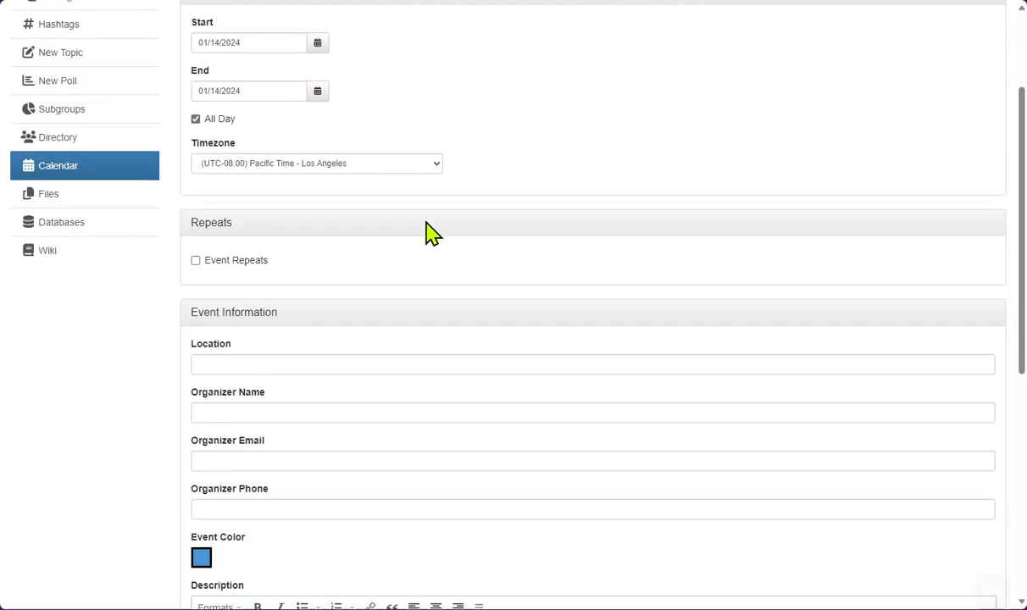
scroll(430, 231, "down", 1)
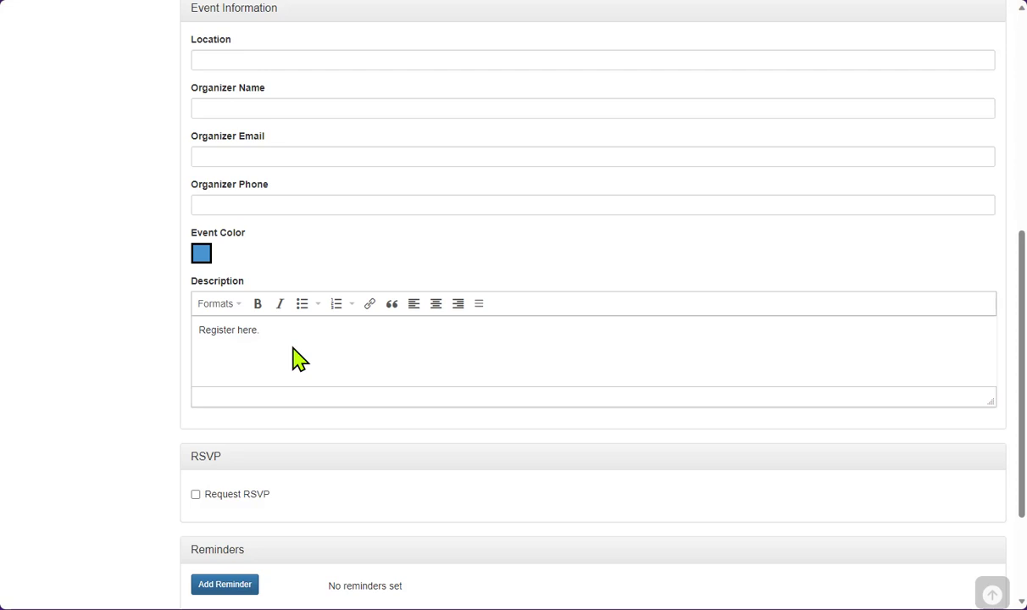
Link the word 'here' in the event description to the pasted Zoom registration URL
double_click(245, 331)
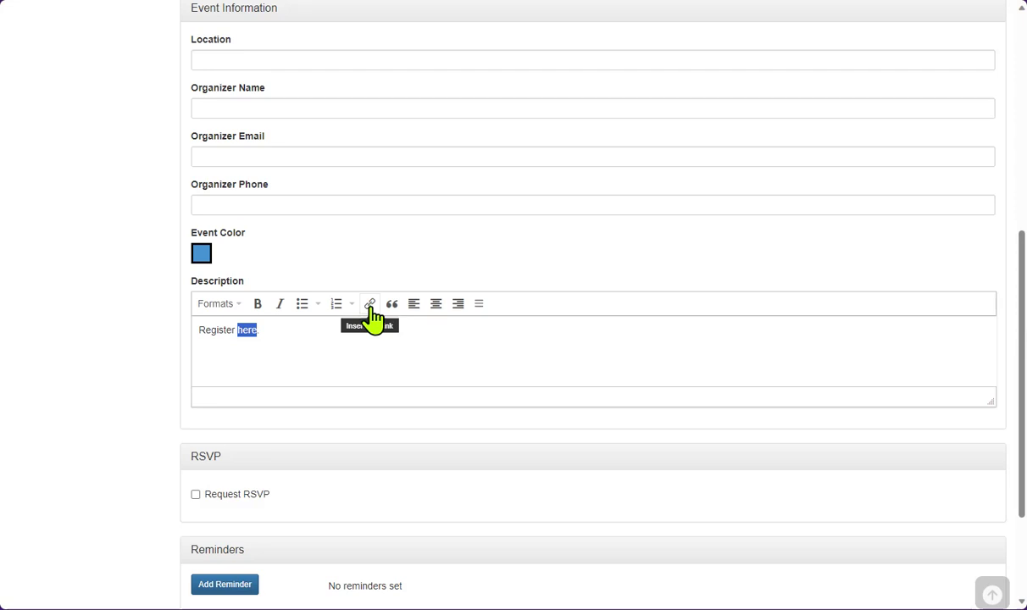
left_click(371, 307)
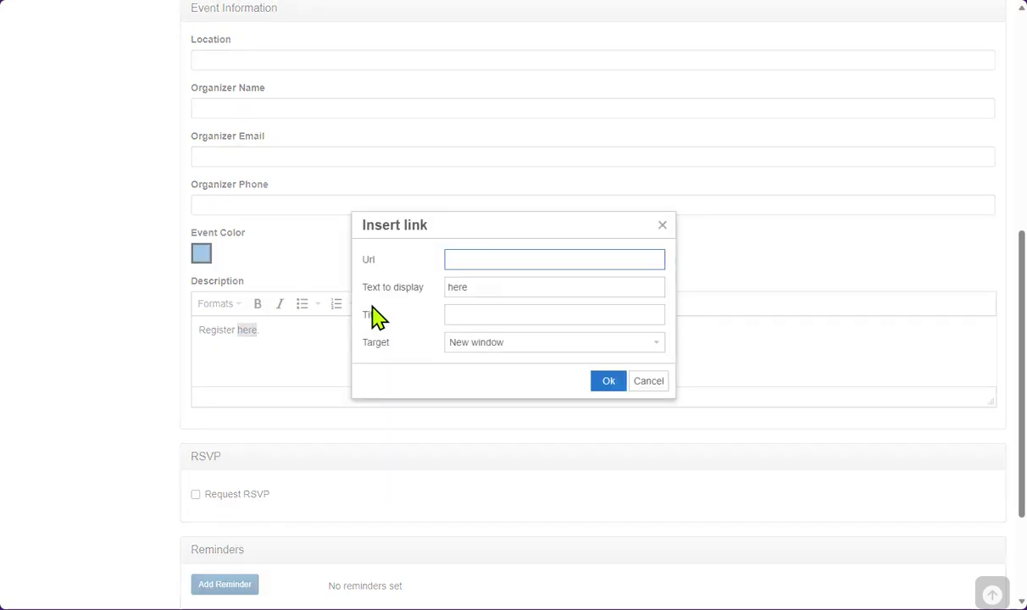
left_click(462, 259)
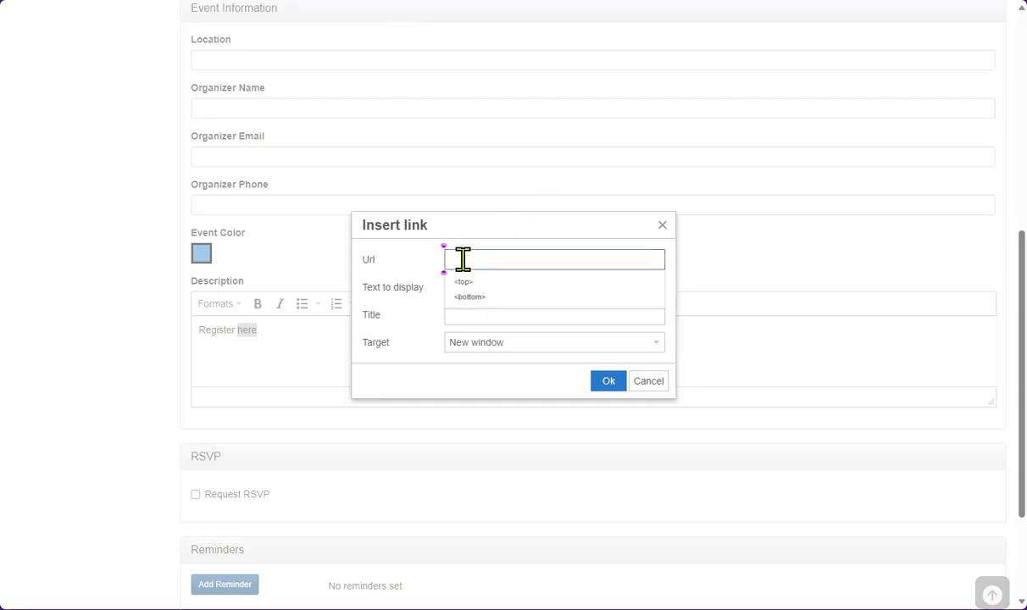
key("ctrl+v")
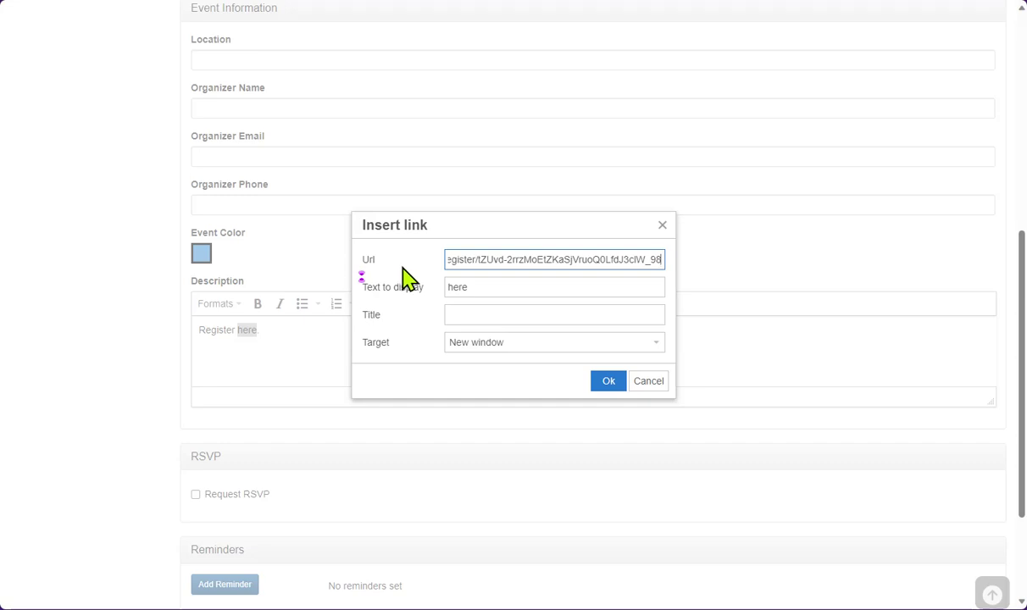
left_click(603, 386)
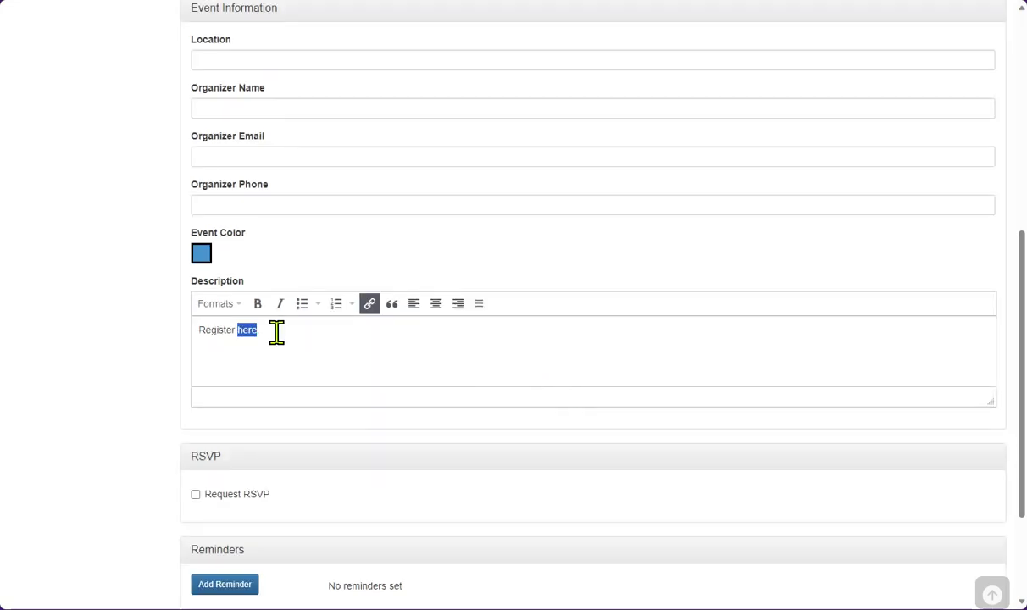
left_click(276, 332)
type(".")
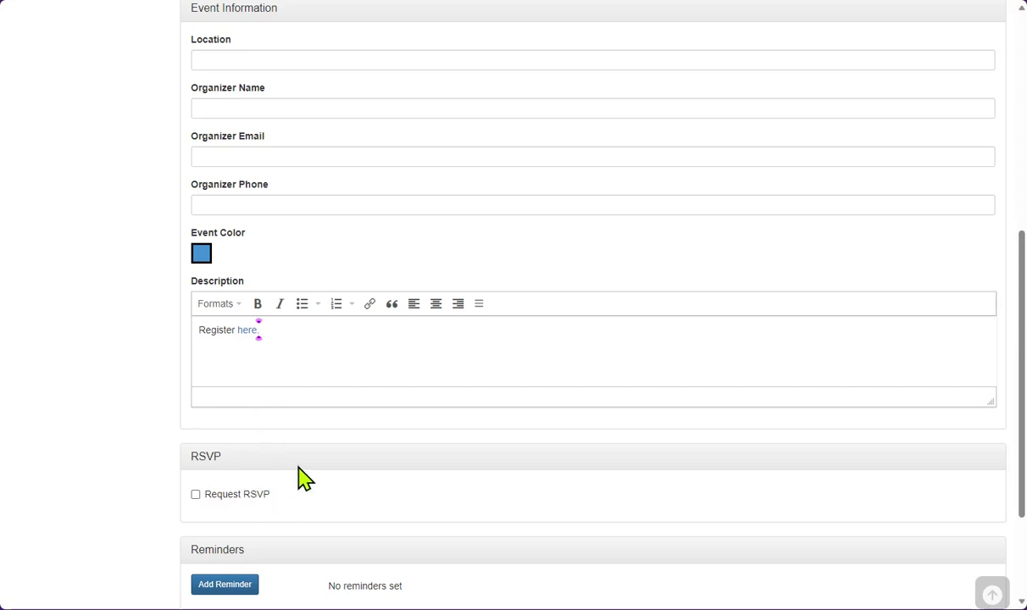
scroll(299, 458, "down", 2)
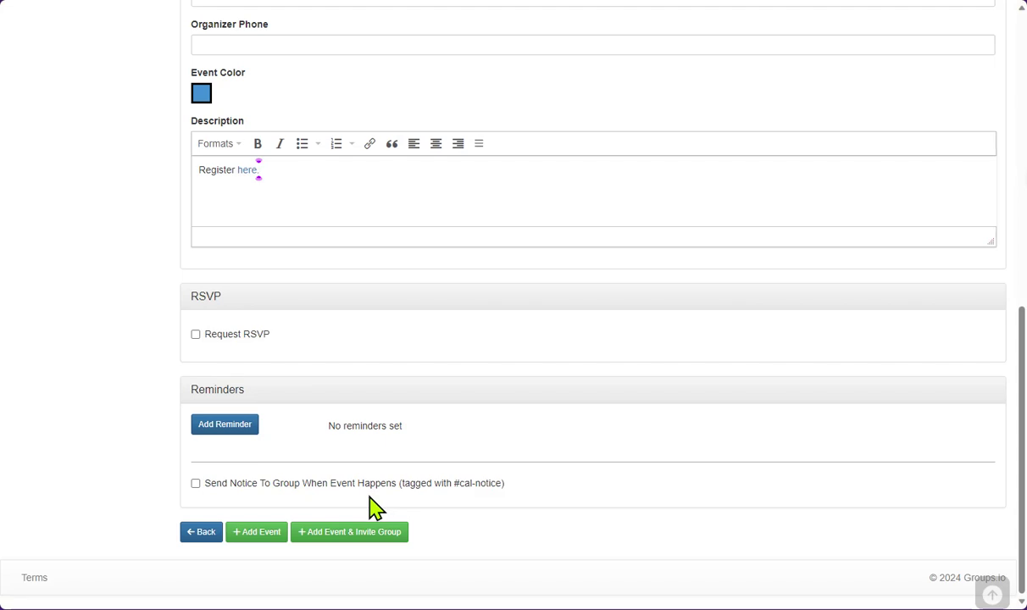
Save the event 'Zoom Registration and Groups.io Calendar' to Sunday, January 14, 2024
left_click(262, 539)
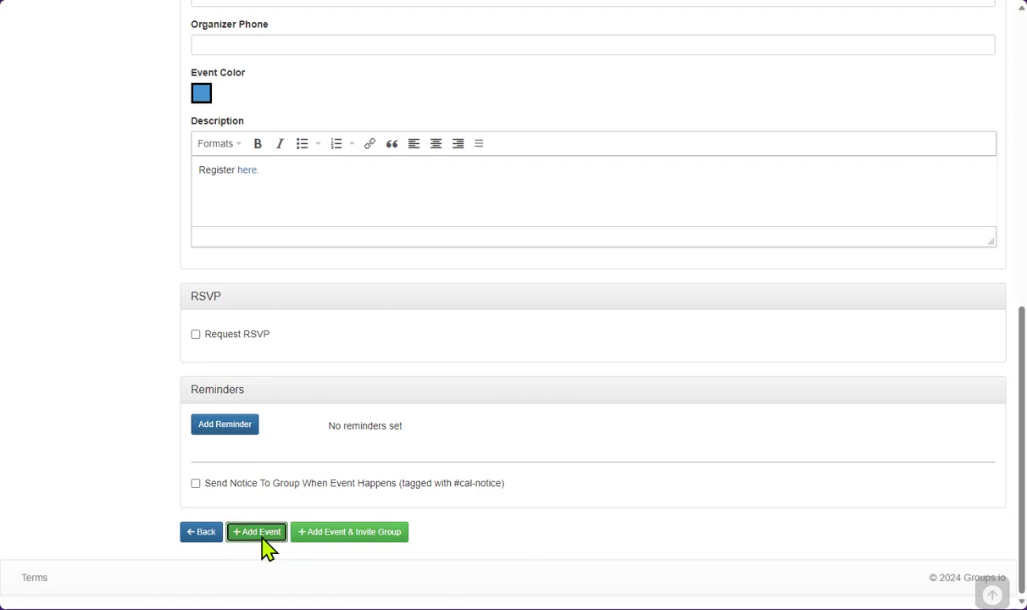
mouse_move(239, 356)
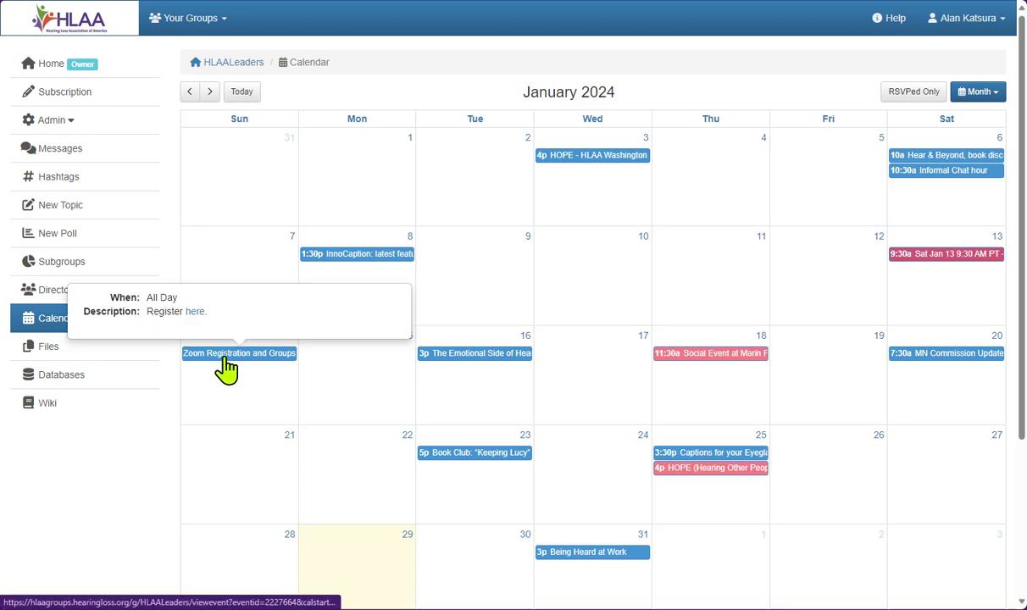
Open the January 14 'Zoom Registration and Groups.io Calendar' event's details page
left_click(226, 366)
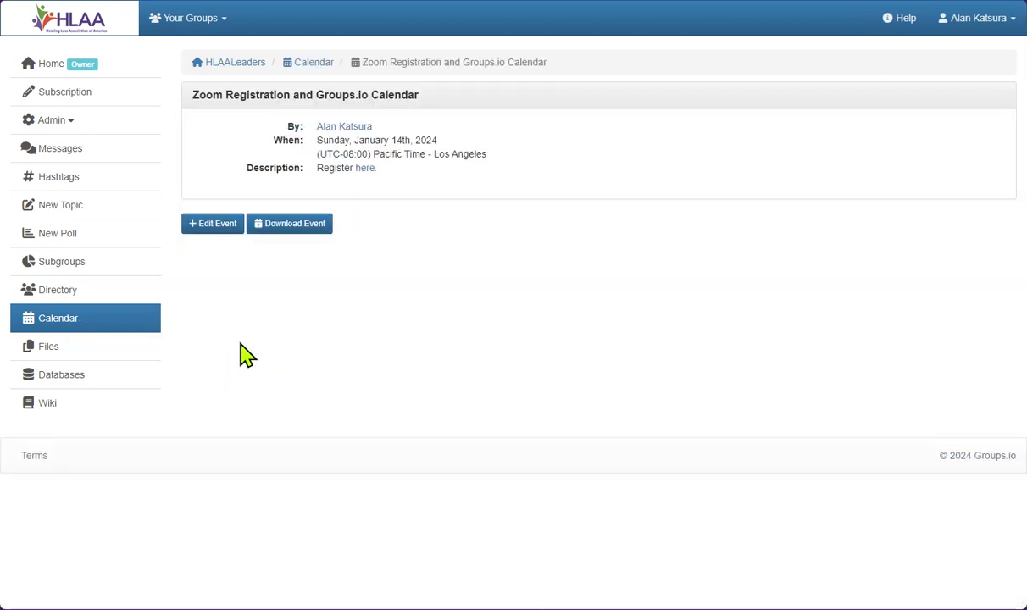